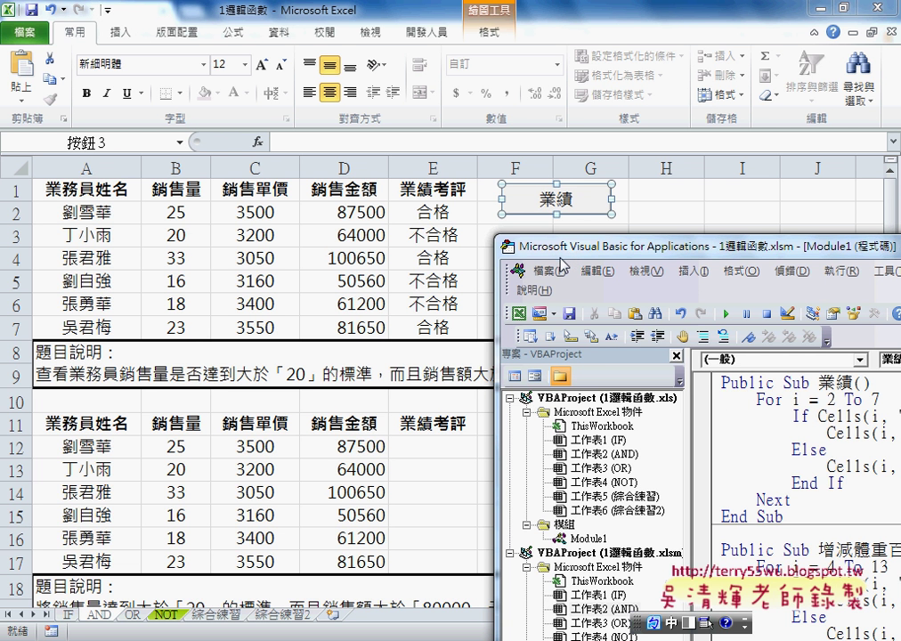
Return to the NOT worksheet from the VBA editor by selecting cell E2
{"action": "left_click", "coordinate": [417, 214]}
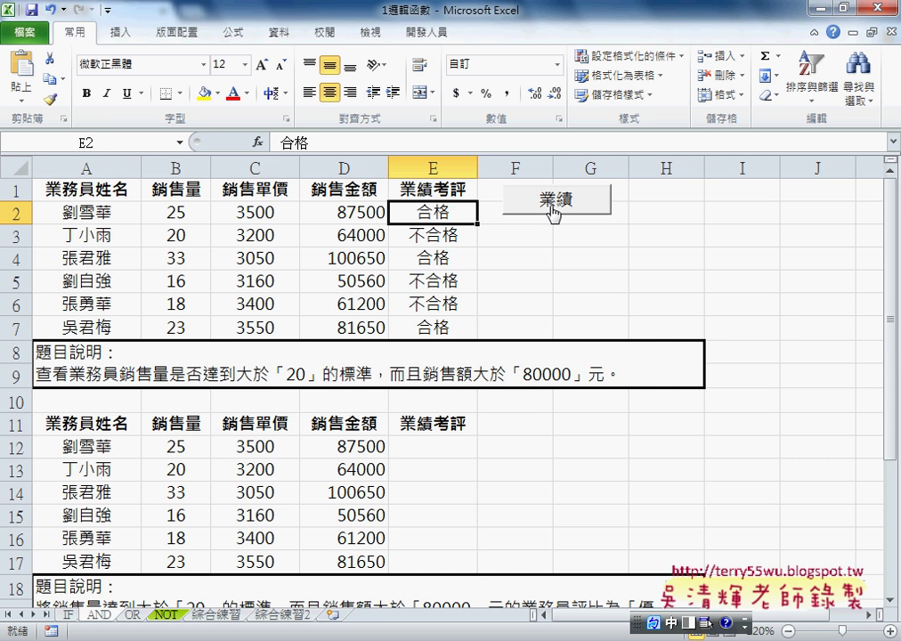
Delete the 合格/不合格 ratings in E2:E7 and move the 業績 button to columns H–I
{"action": "left_click_drag", "start_coordinate": [460, 210], "coordinate": [429, 323]}
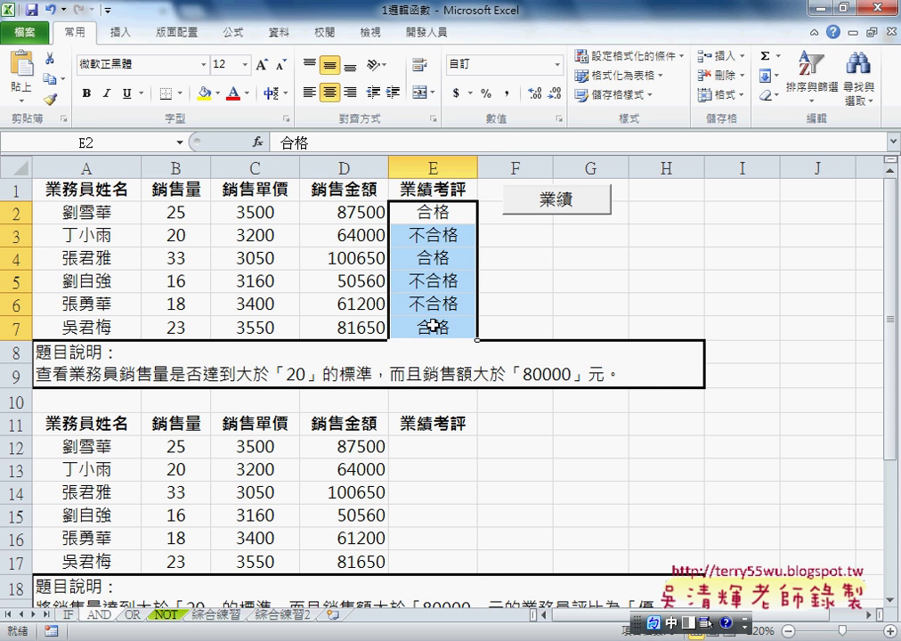
{"action": "key", "text": "Delete"}
{"action": "right_click", "coordinate": [576, 205]}
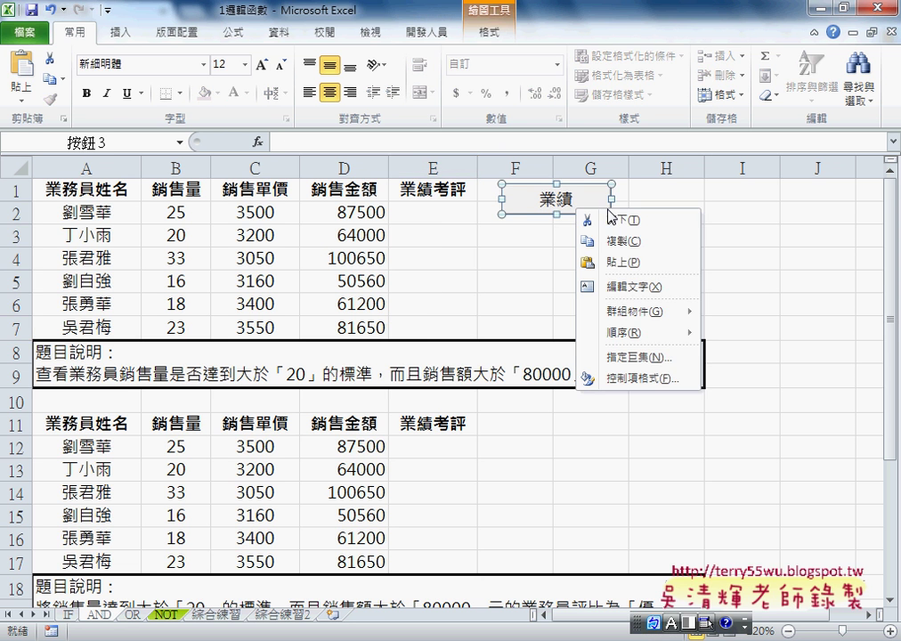
{"action": "left_click", "coordinate": [595, 193]}
{"action": "left_click_drag", "start_coordinate": [594, 184], "coordinate": [748, 186]}
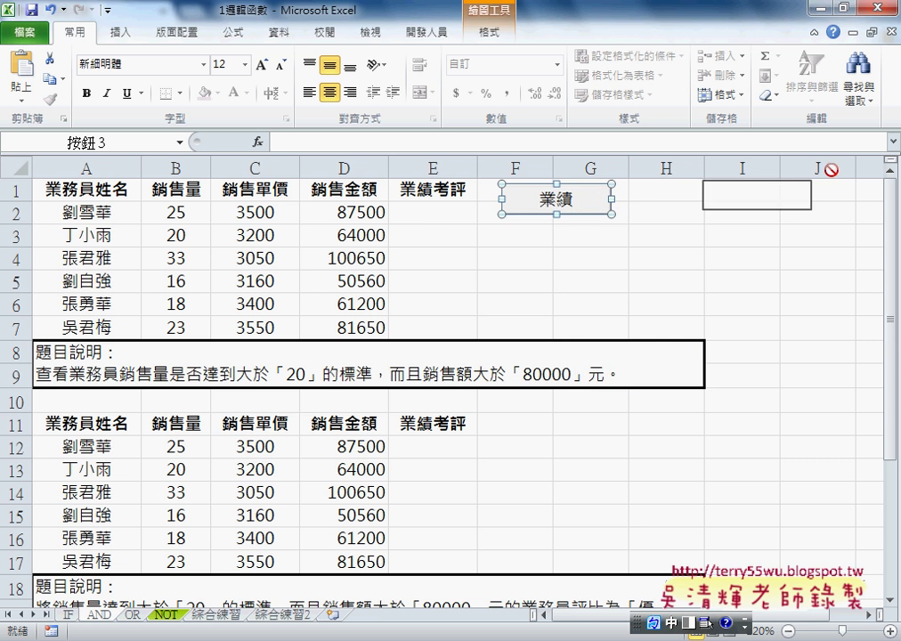
{"action": "left_click", "coordinate": [439, 216]}
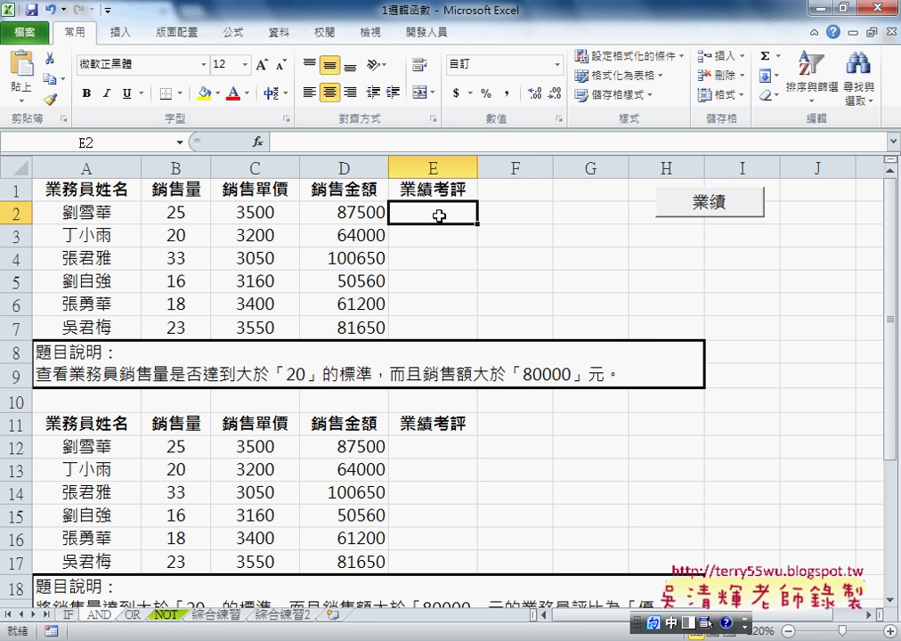
Insert IF from the 邏輯 category into E2 and move its arguments dialog down-left
{"action": "left_click", "coordinate": [258, 142]}
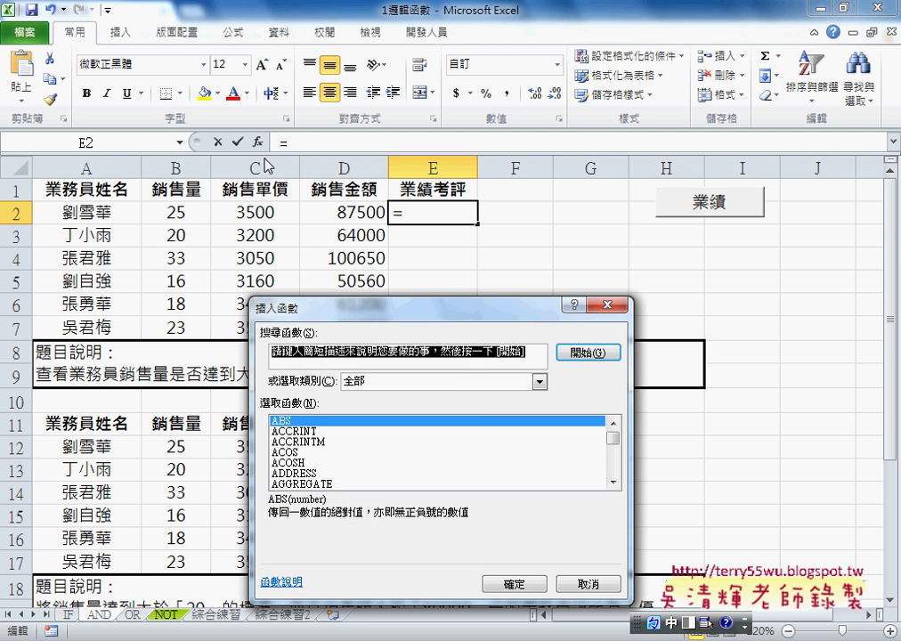
{"action": "left_click", "coordinate": [540, 381]}
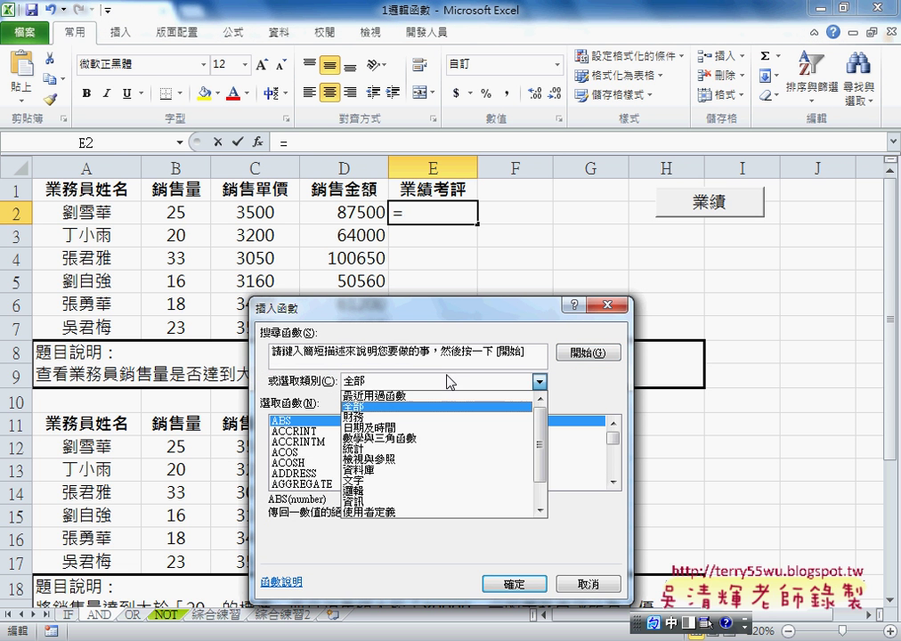
{"action": "left_click", "coordinate": [427, 490]}
{"action": "left_click", "coordinate": [281, 442]}
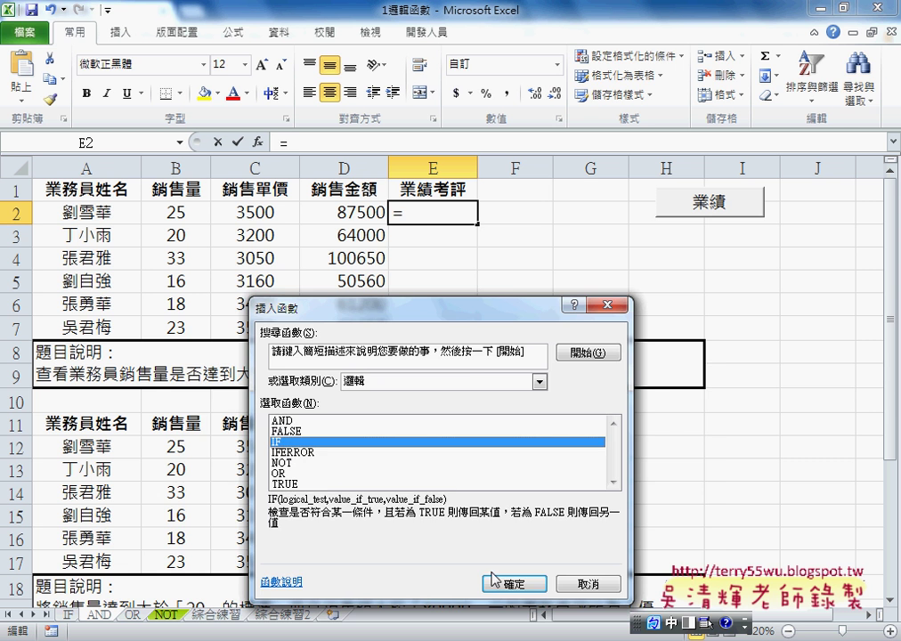
{"action": "left_click", "coordinate": [515, 584]}
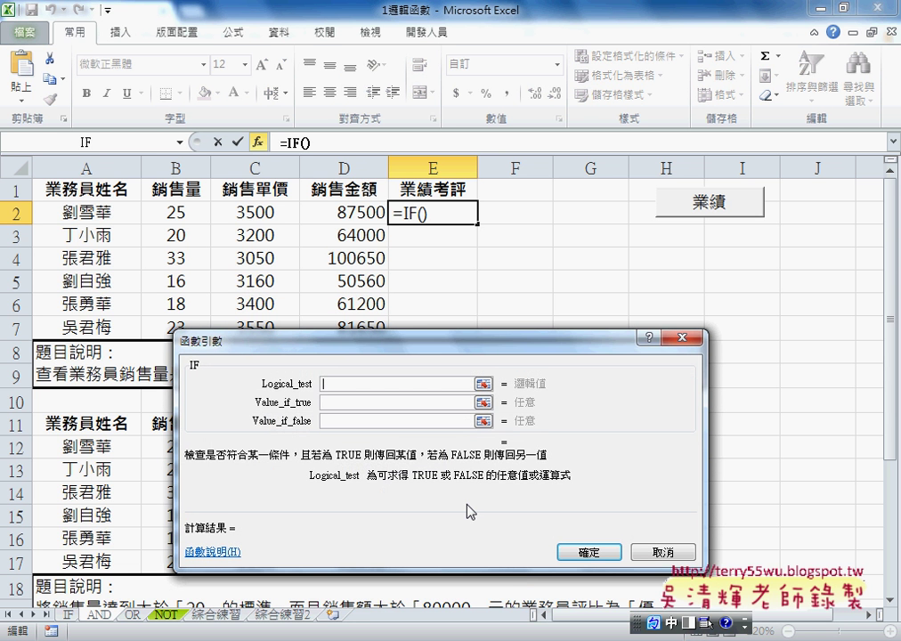
{"action": "left_click_drag", "start_coordinate": [400, 348], "coordinate": [374, 409]}
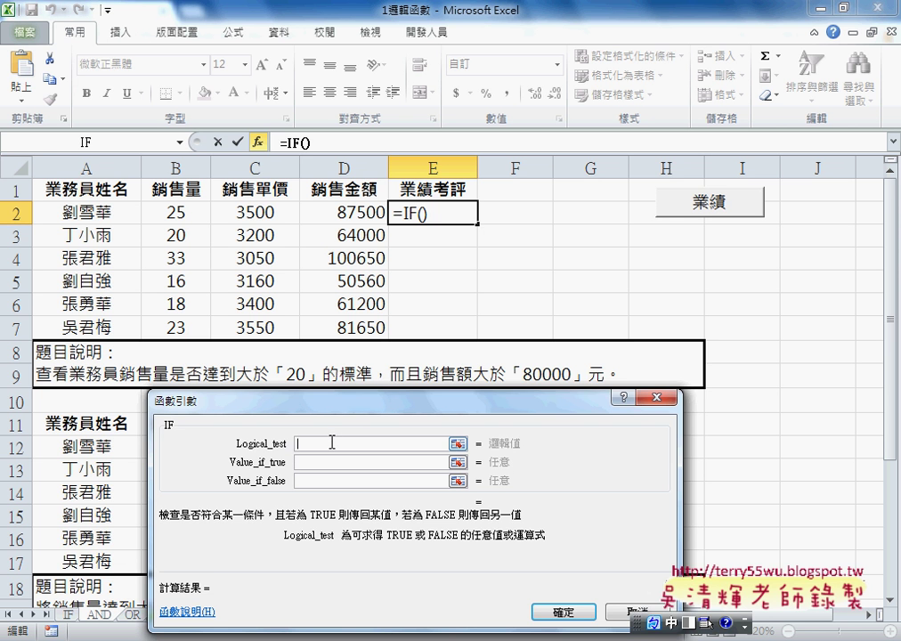
{"action": "left_click_drag", "start_coordinate": [334, 402], "coordinate": [304, 397]}
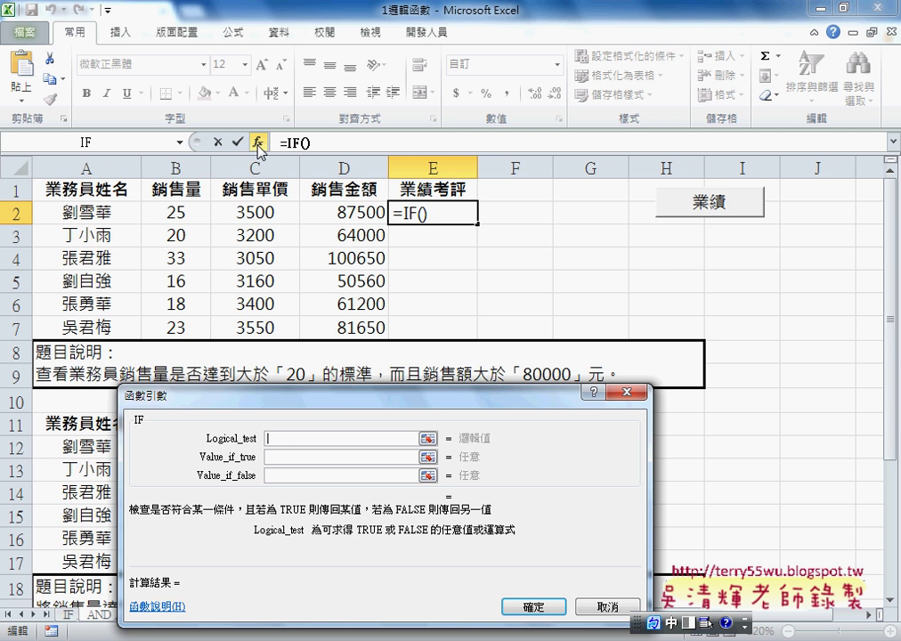
Nest AND inside the IF through 其他函數, giving =IF(AND())
{"action": "left_click", "coordinate": [181, 144]}
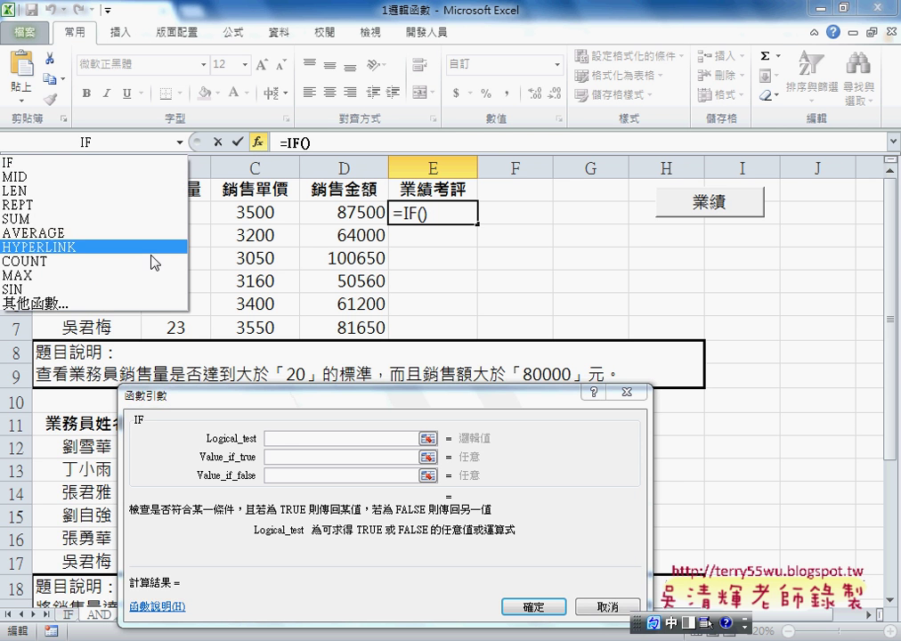
{"action": "left_click", "coordinate": [141, 305]}
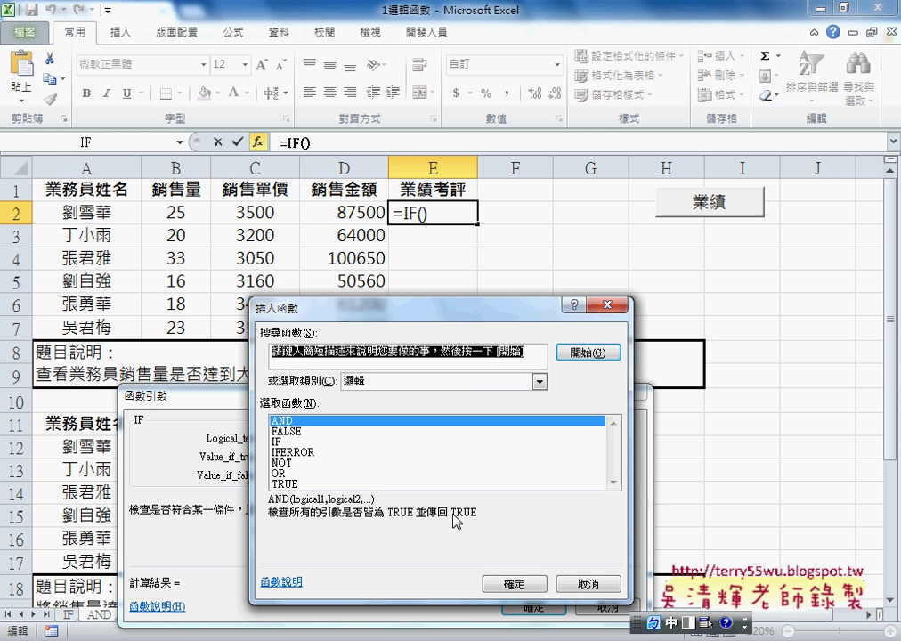
{"action": "left_click", "coordinate": [520, 588]}
{"action": "left_click", "coordinate": [520, 588]}
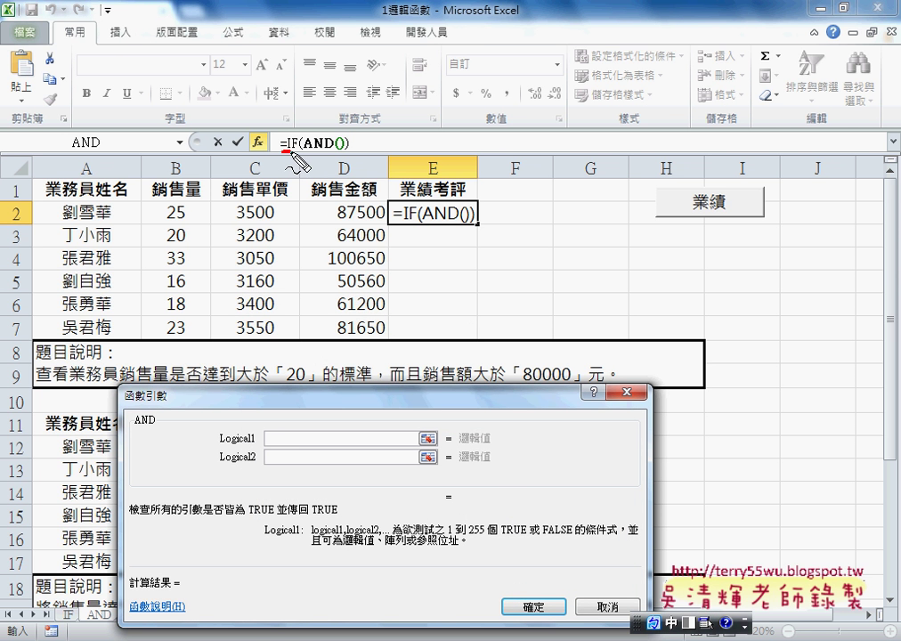
Annotate AND and its Logical1/Logical2 fields on screen, then clear the annotations
{"action": "left_click_drag", "start_coordinate": [306, 152], "coordinate": [349, 152]}
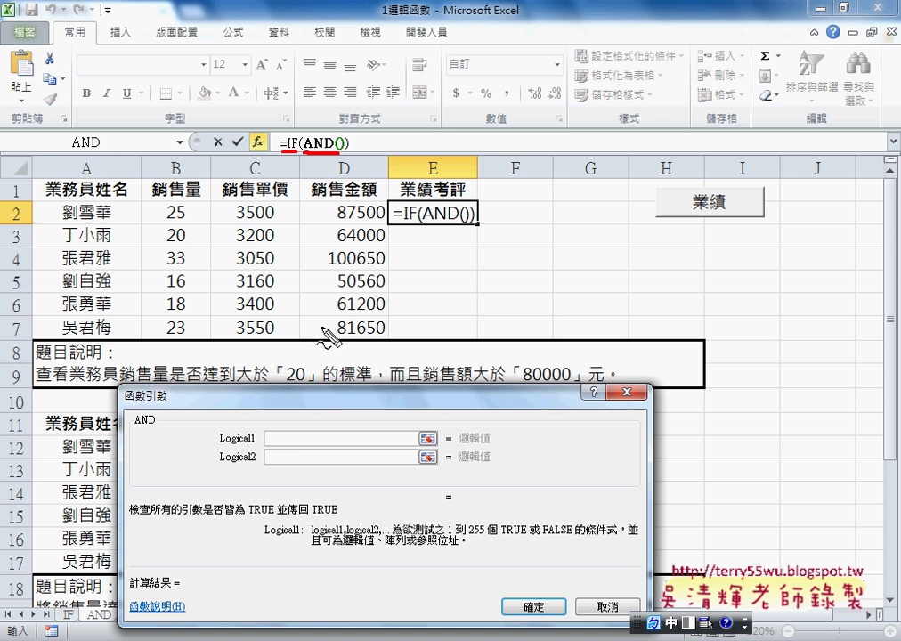
{"action": "left_click_drag", "start_coordinate": [272, 437], "coordinate": [283, 465]}
{"action": "key", "text": "Escape"}
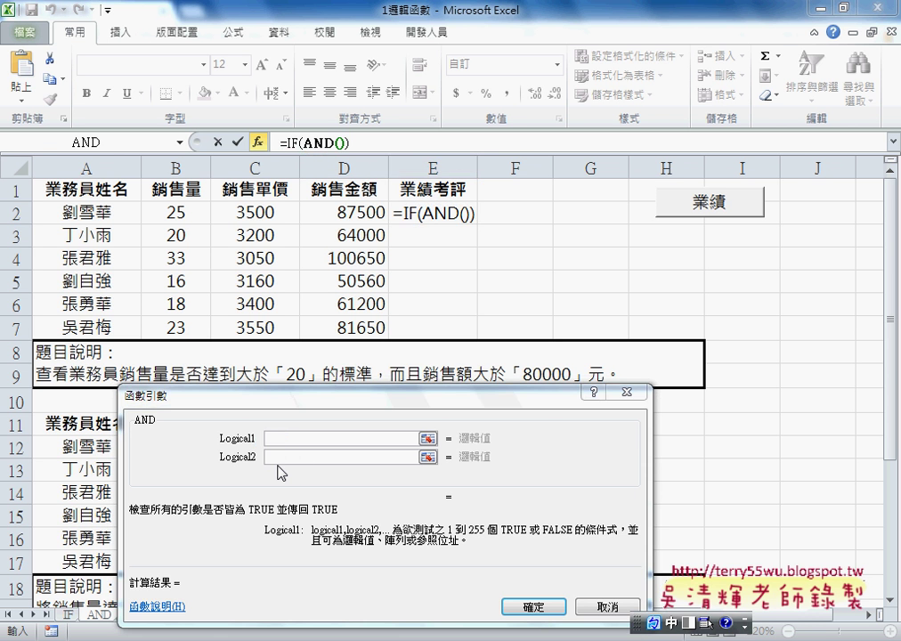
Enter B2>20 as Logical1 and D2>80000 as Logical2 of the AND
{"action": "left_click", "coordinate": [272, 439]}
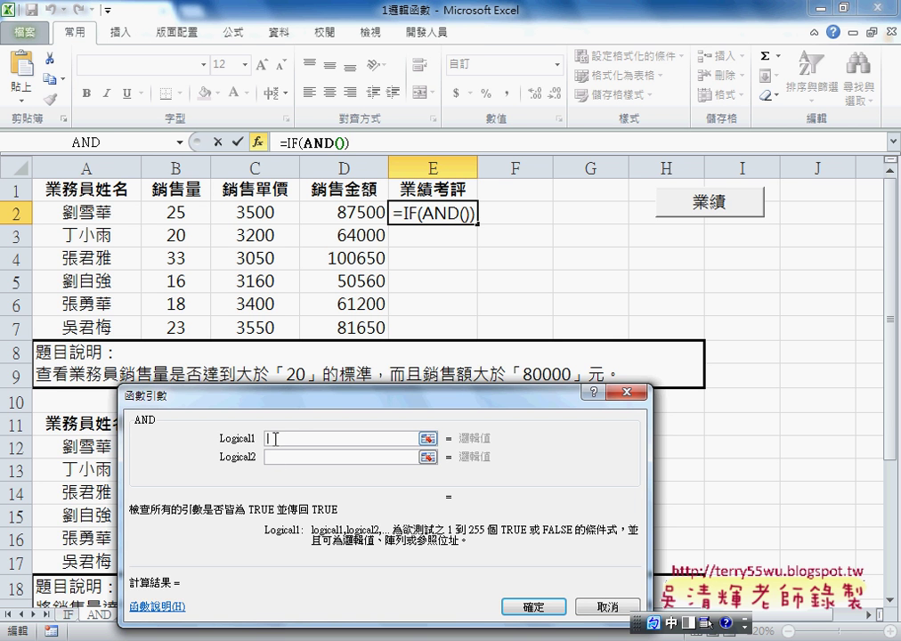
{"action": "left_click", "coordinate": [182, 214]}
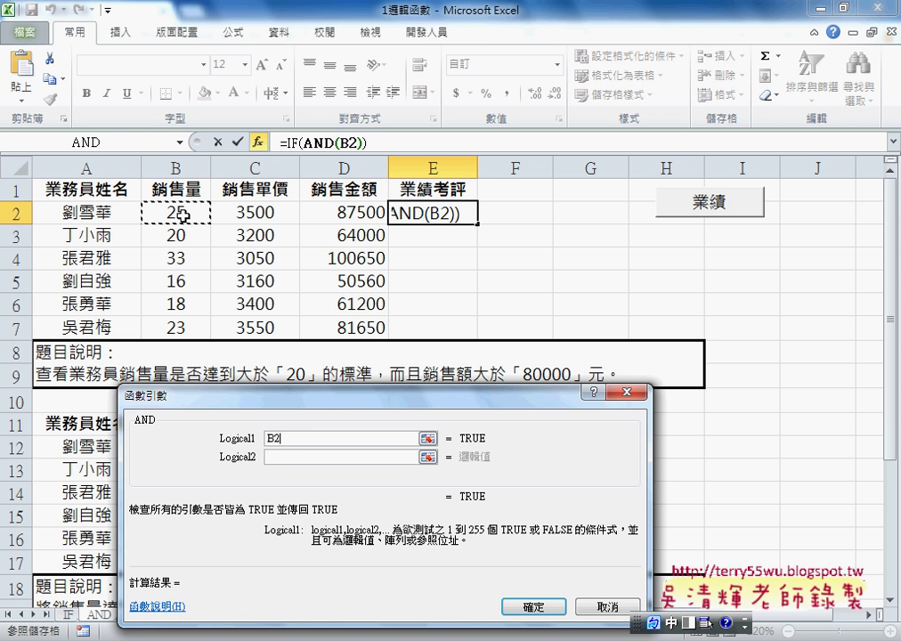
{"action": "type", "text": ">20"}
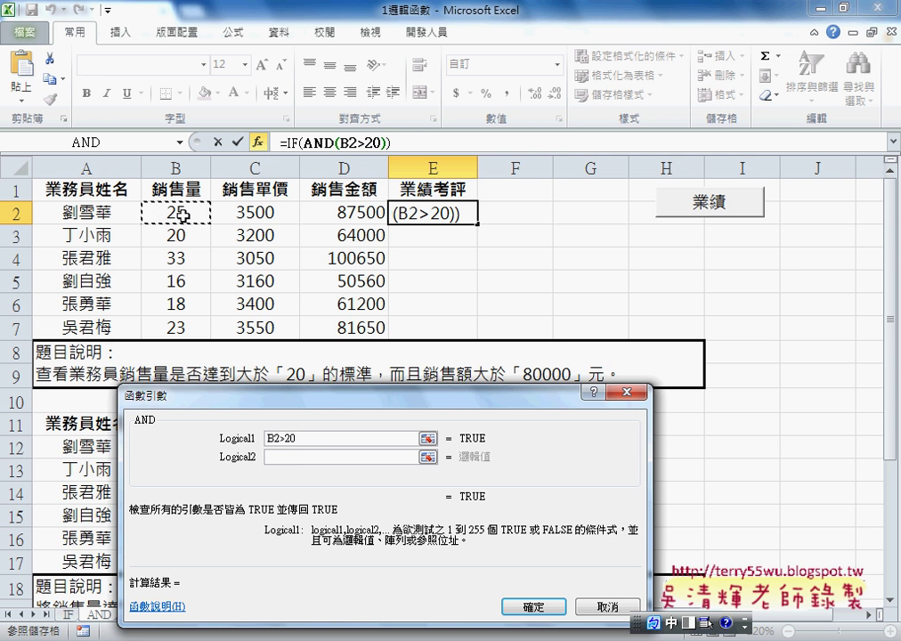
{"action": "left_click", "coordinate": [276, 457]}
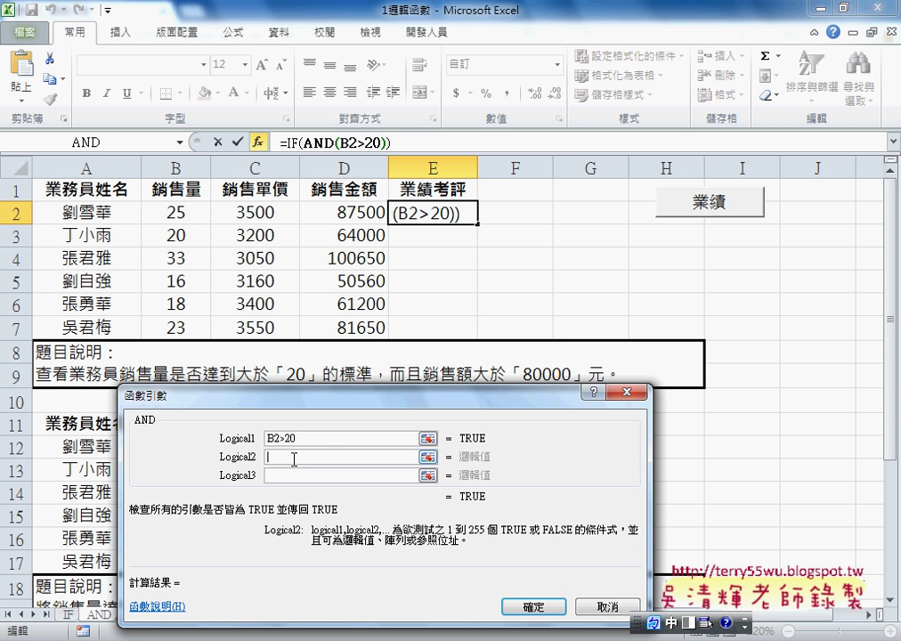
{"action": "left_click", "coordinate": [351, 212]}
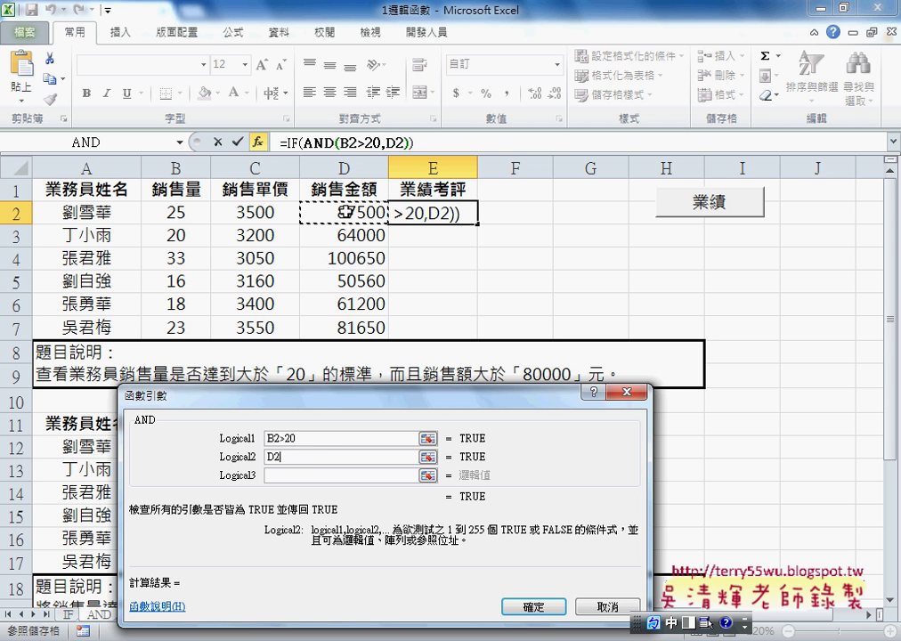
{"action": "type", "text": ">"}
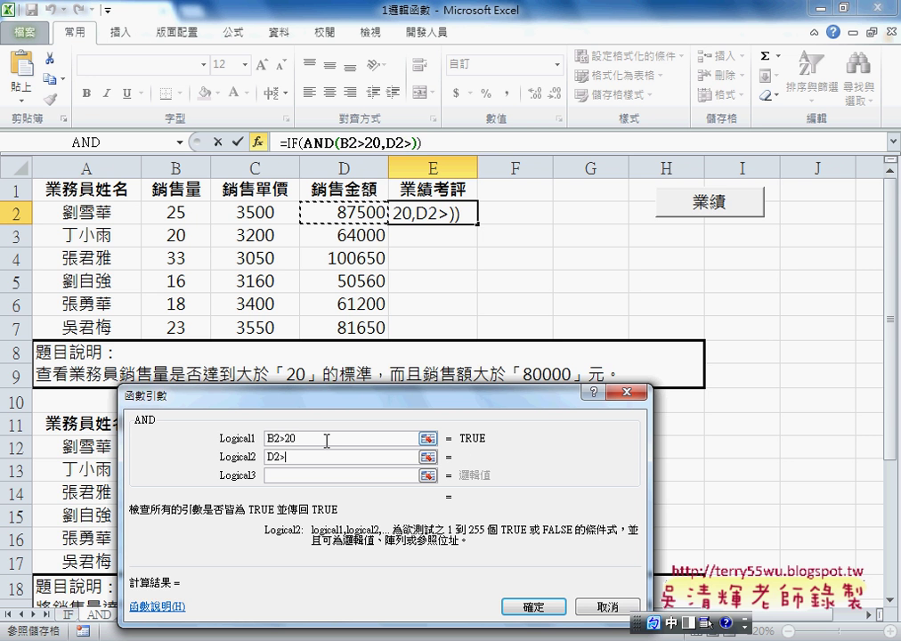
{"action": "type", "text": "80000"}
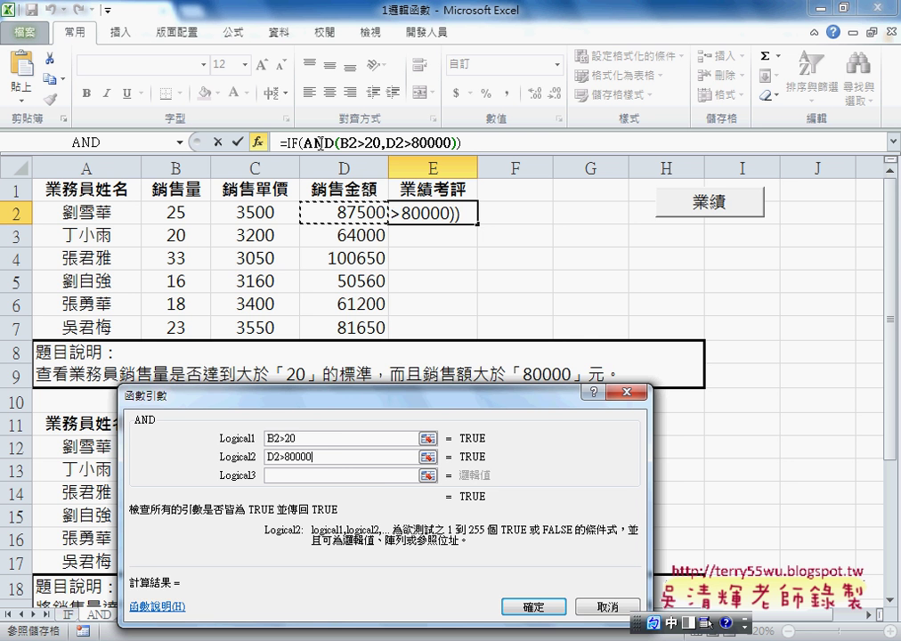
Confirm the AND conditions and dismiss the formula error that follows
{"action": "left_click", "coordinate": [534, 608]}
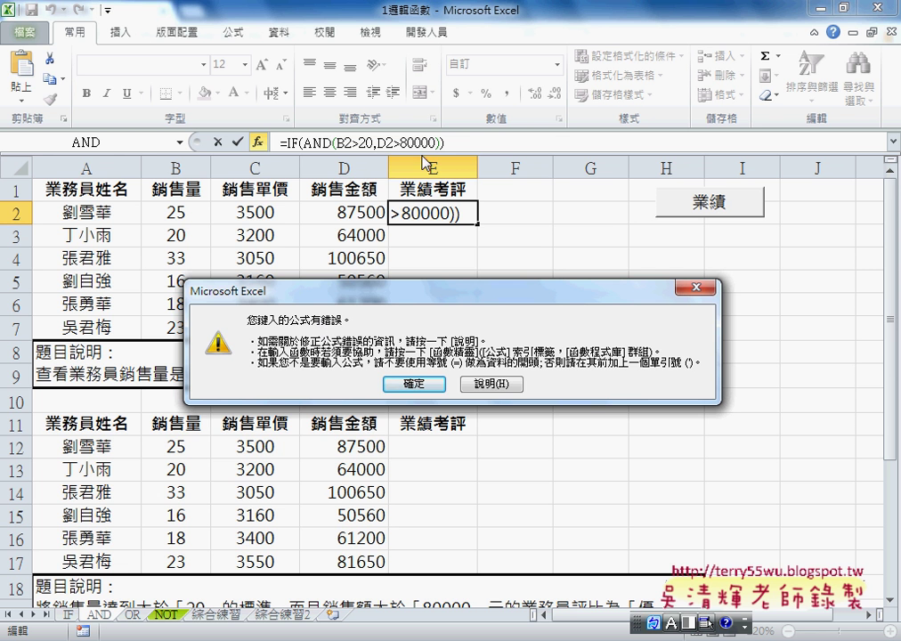
{"action": "left_click", "coordinate": [415, 384]}
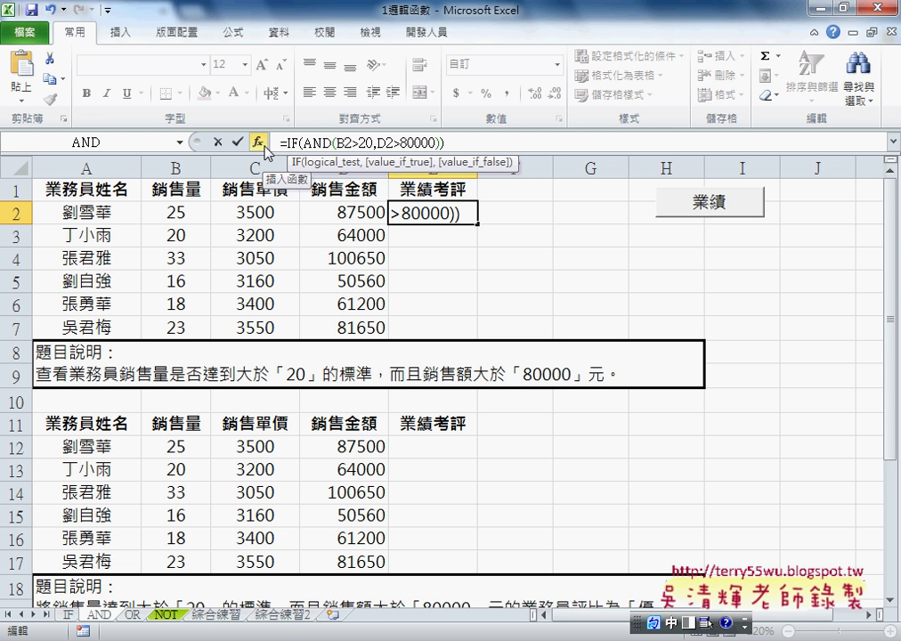
Reopen the IF arguments with AND(B2>20,D2>80000) as Logical_test and reposition the dialog
{"action": "left_click", "coordinate": [259, 142]}
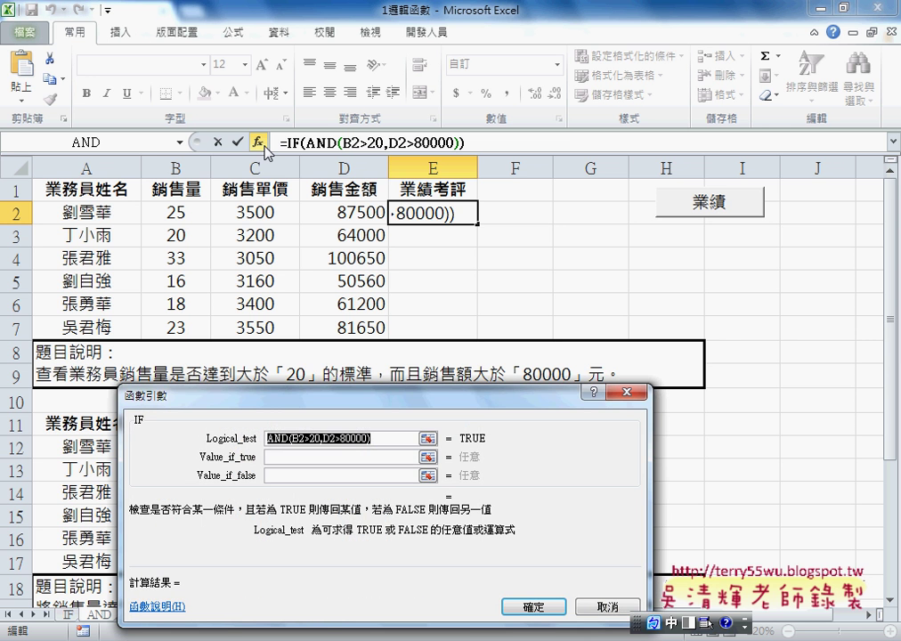
{"action": "left_click", "coordinate": [371, 439]}
{"action": "left_click_drag", "start_coordinate": [371, 439], "coordinate": [266, 439]}
{"action": "left_click", "coordinate": [265, 439]}
{"action": "left_click_drag", "start_coordinate": [275, 438], "coordinate": [369, 440]}
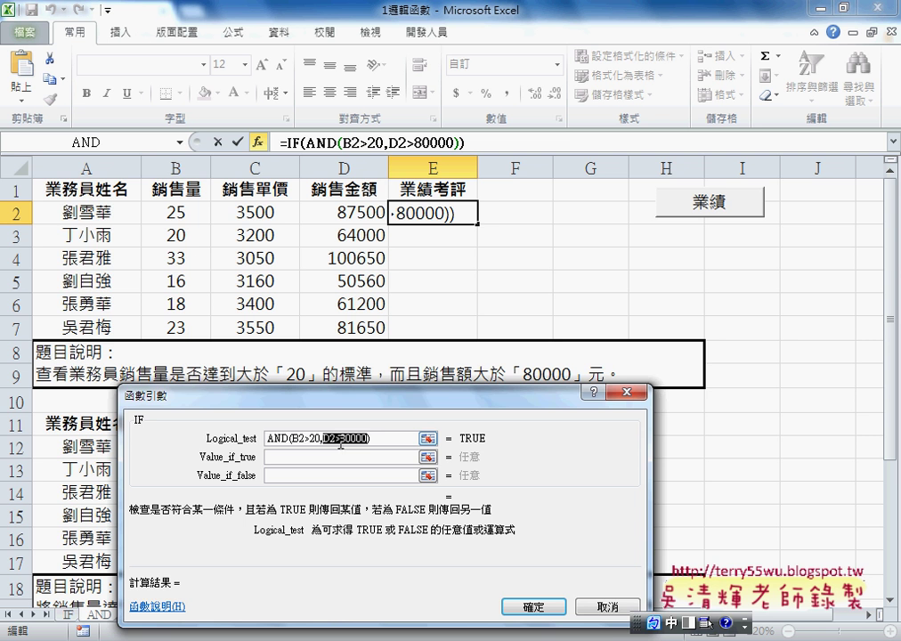
{"action": "left_click", "coordinate": [182, 142]}
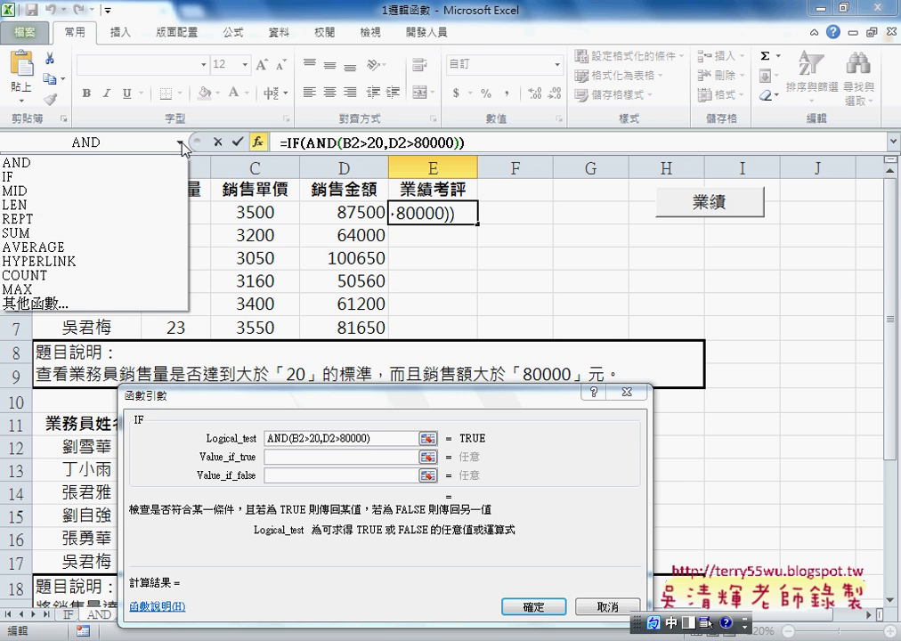
{"action": "left_click", "coordinate": [182, 142]}
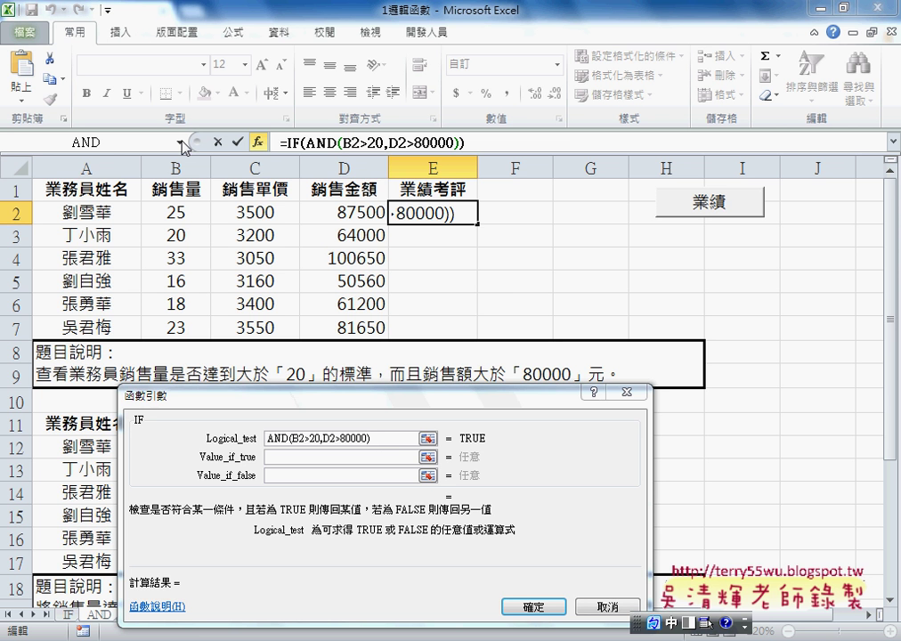
{"action": "left_click_drag", "start_coordinate": [325, 396], "coordinate": [331, 317]}
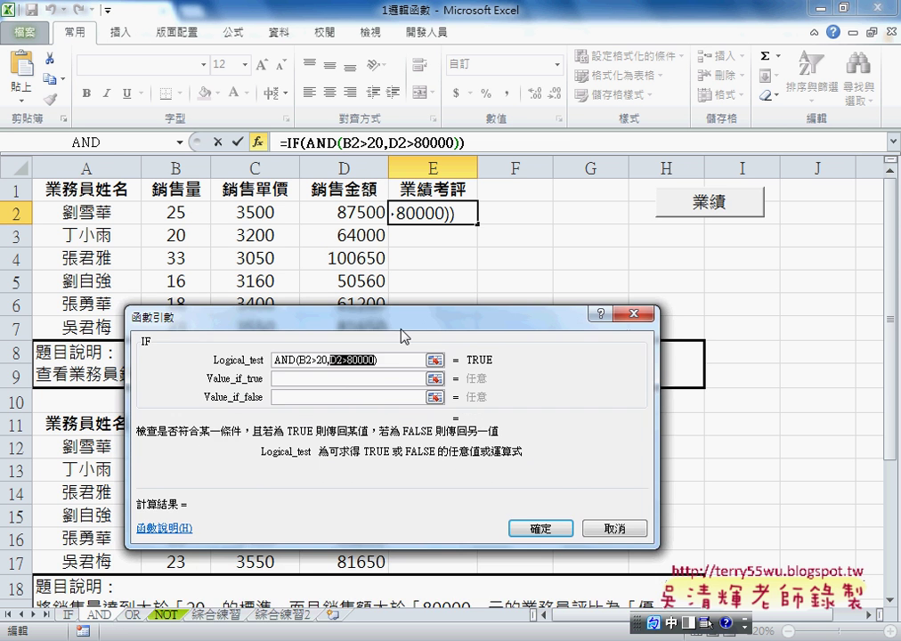
{"action": "left_click", "coordinate": [397, 360]}
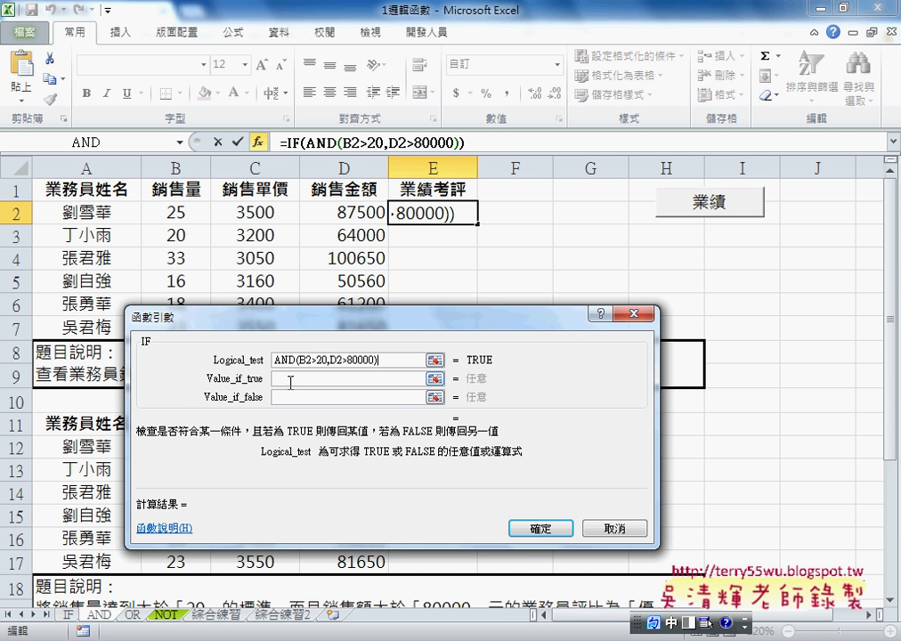
{"action": "mouse_move", "coordinate": [361, 313]}
{"action": "left_mouse_down"}
{"action": "mouse_move", "coordinate": [355, 398]}
{"action": "mouse_move", "coordinate": [362, 290]}
{"action": "left_mouse_up"}
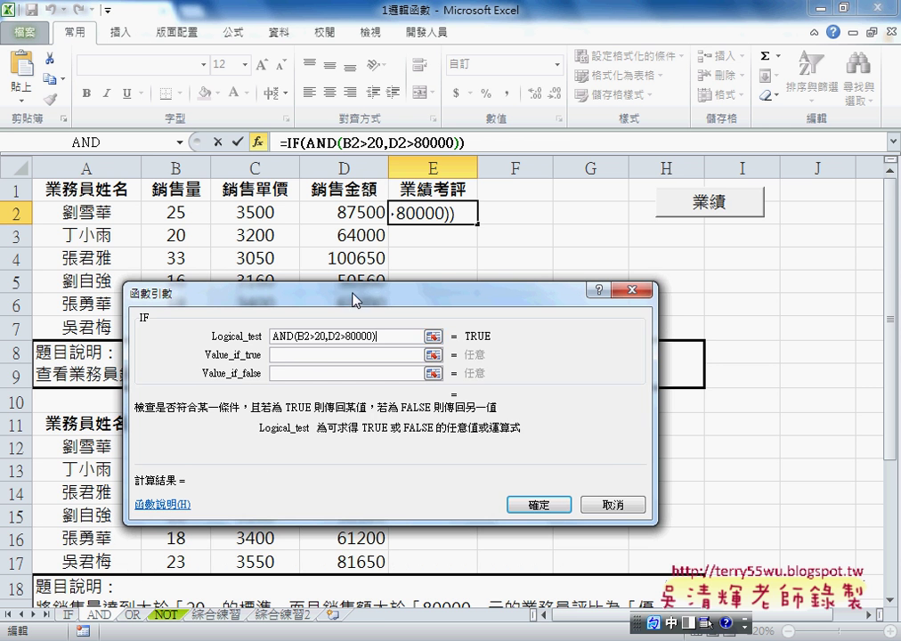
Set Value_if_true to 標準 and Value_if_false to 不標準
{"action": "left_click", "coordinate": [309, 354]}
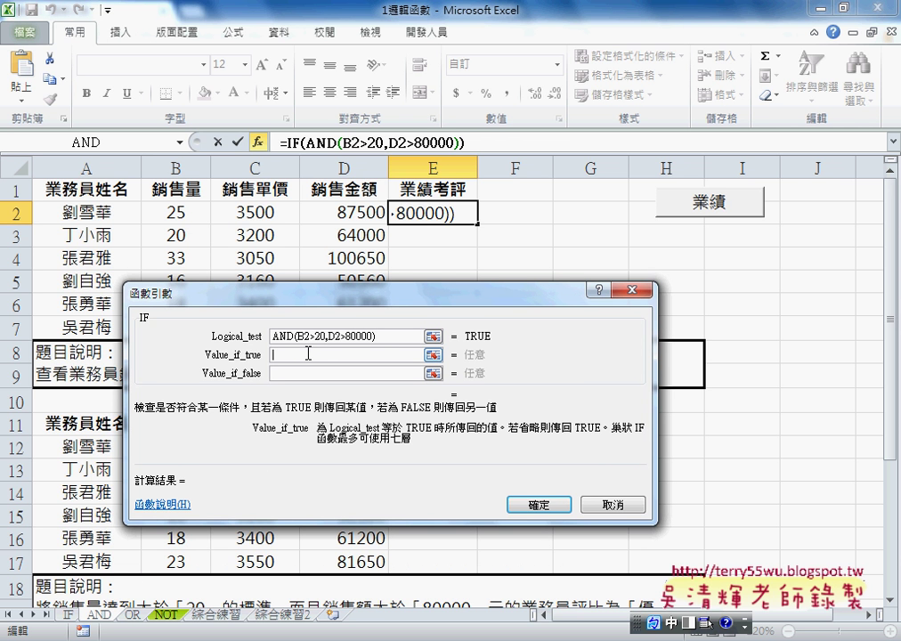
{"action": "type", "text": "標"}
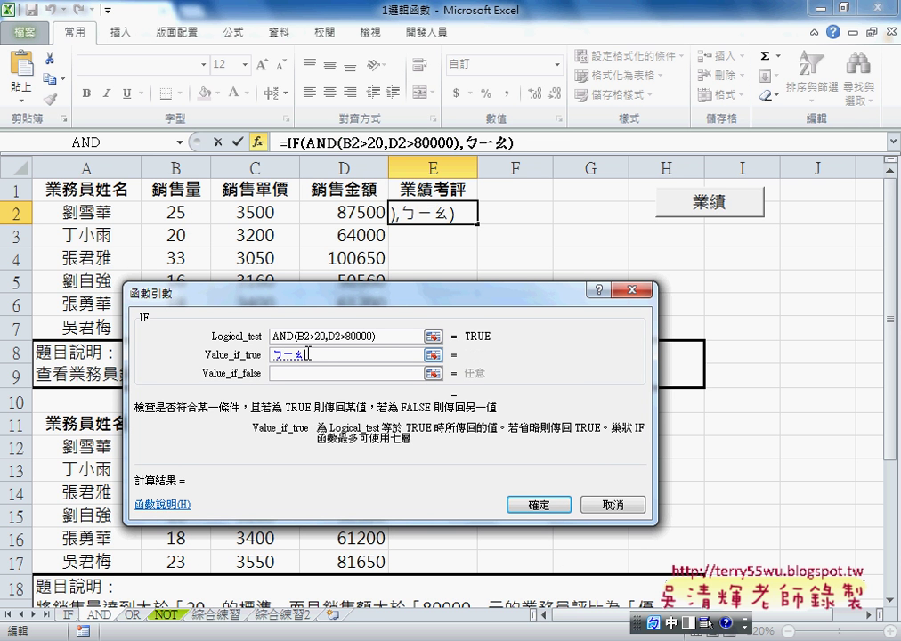
{"action": "type", "text": "ㄓㄨㄣ"}
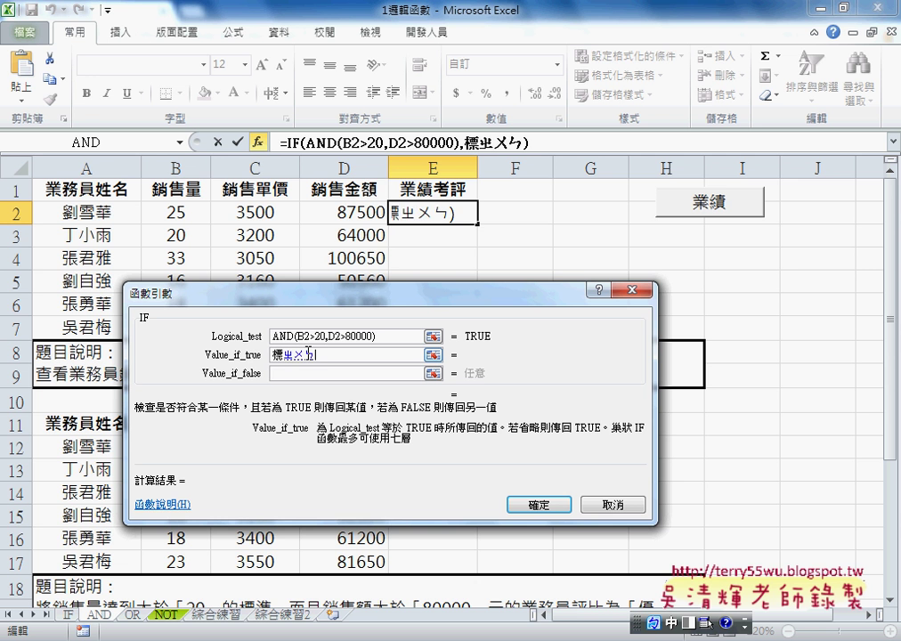
{"action": "type", "text": "ˇ"}
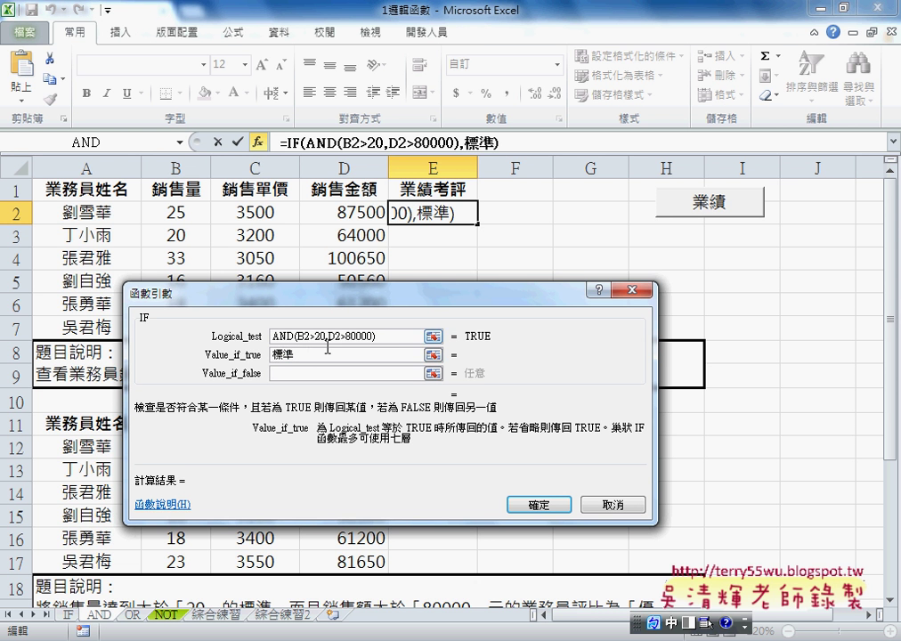
{"action": "left_click_drag", "start_coordinate": [288, 356], "coordinate": [276, 350]}
{"action": "right_click", "coordinate": [276, 353]}
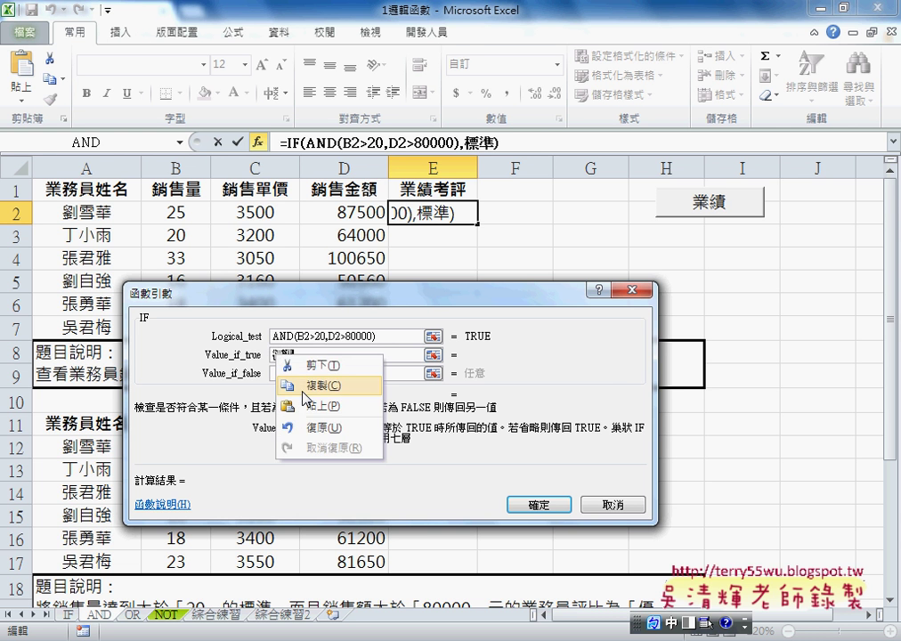
{"action": "left_click", "coordinate": [242, 390]}
{"action": "right_click", "coordinate": [299, 374]}
{"action": "left_click", "coordinate": [341, 428]}
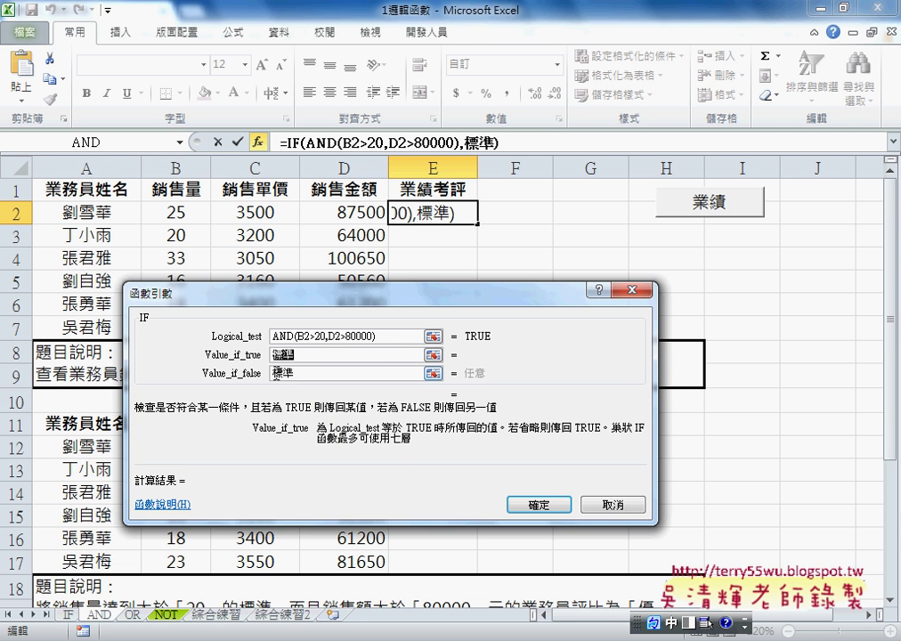
{"action": "type", "text": "不"}
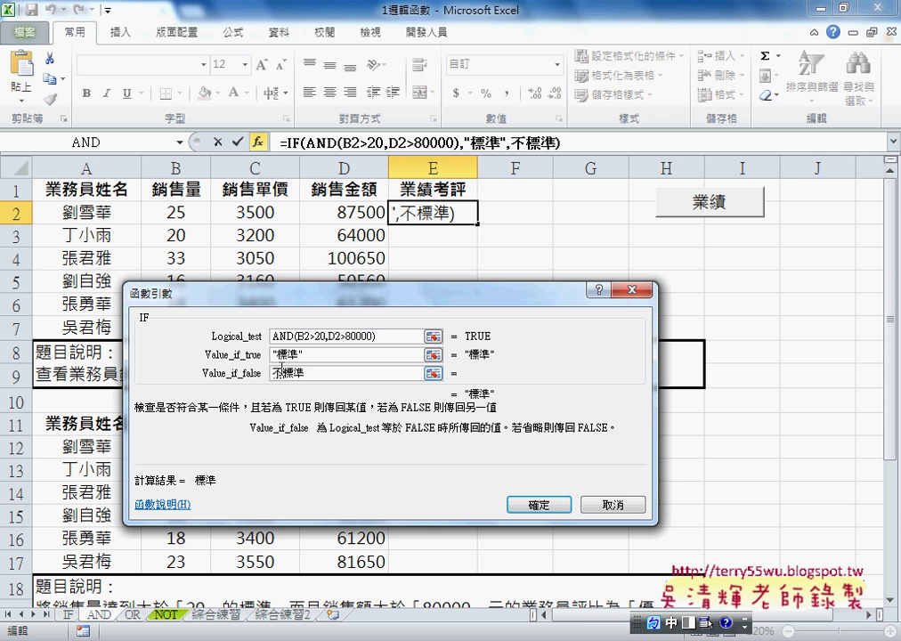
{"action": "left_click", "coordinate": [361, 353]}
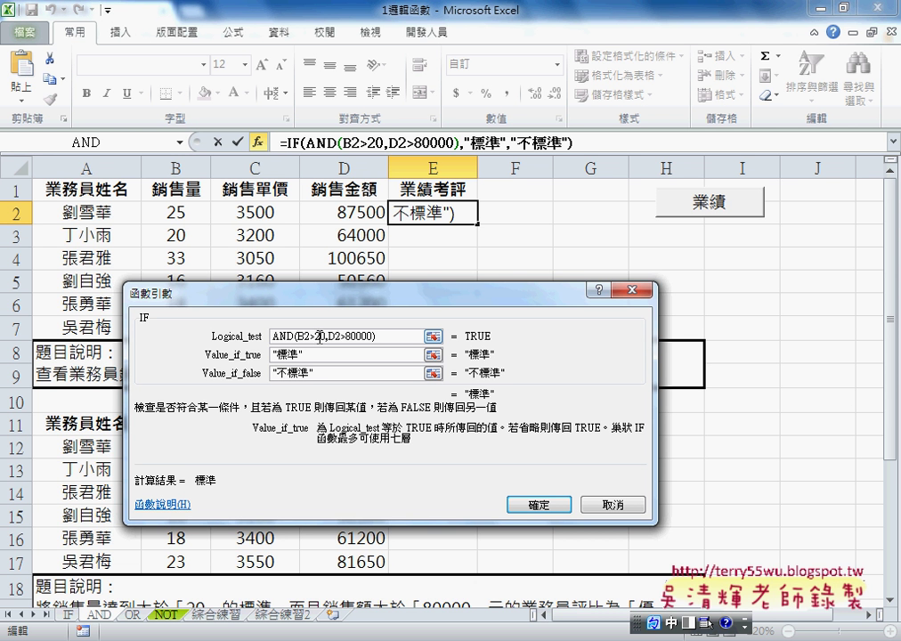
Commit the IF formula in E2 and fill it down through E7
{"action": "left_click", "coordinate": [520, 504]}
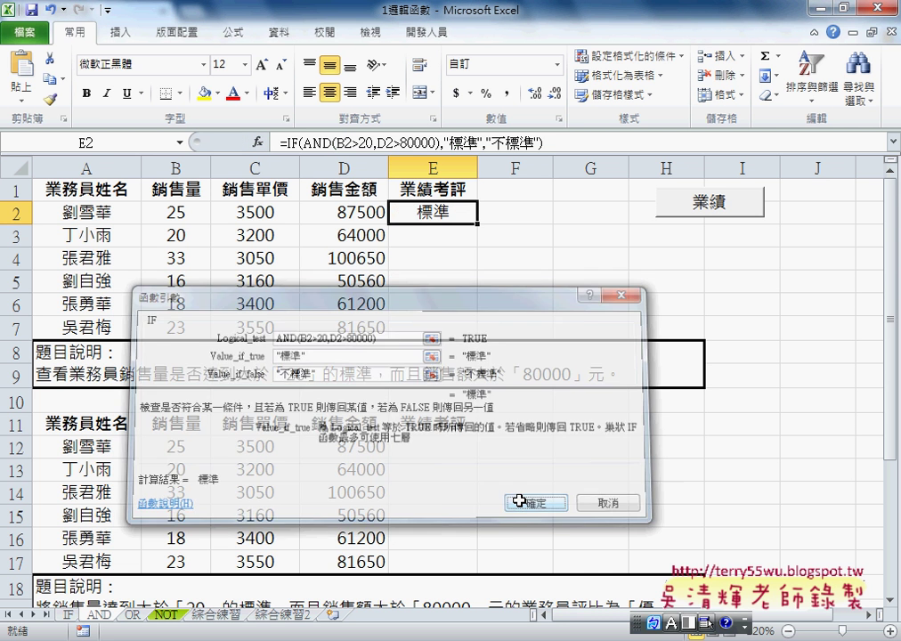
{"action": "left_click_drag", "start_coordinate": [480, 226], "coordinate": [460, 337]}
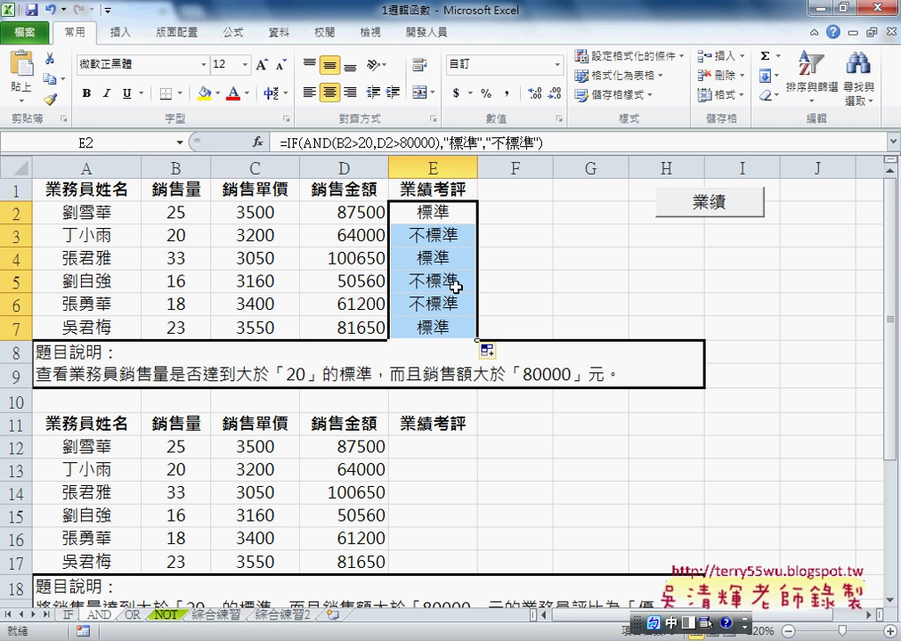
{"action": "left_click", "coordinate": [180, 238]}
Check the ratings against B3's quantity and the D3 and D4 sales, then reselect E2:E7
{"action": "left_click", "coordinate": [342, 237]}
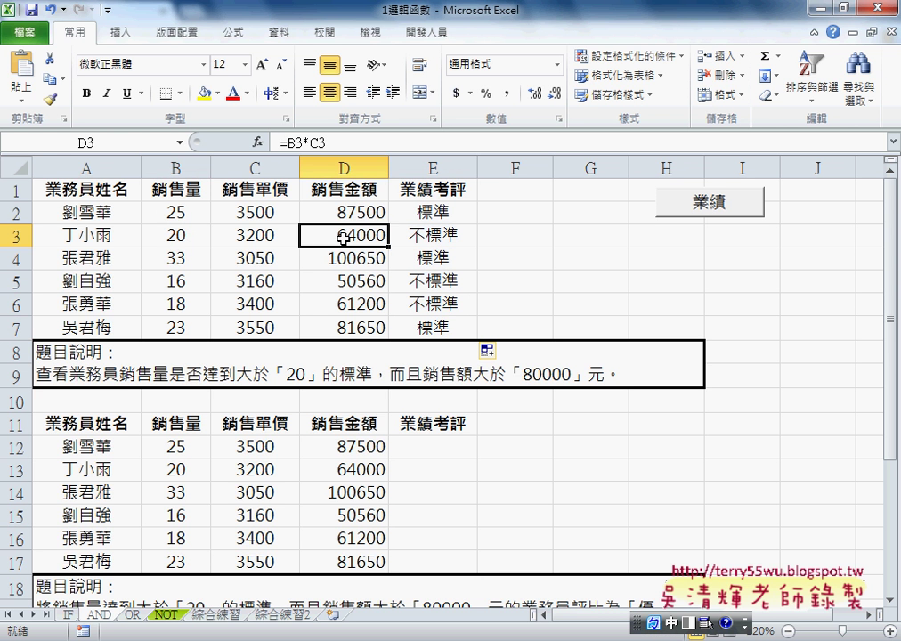
{"action": "left_click", "coordinate": [175, 236]}
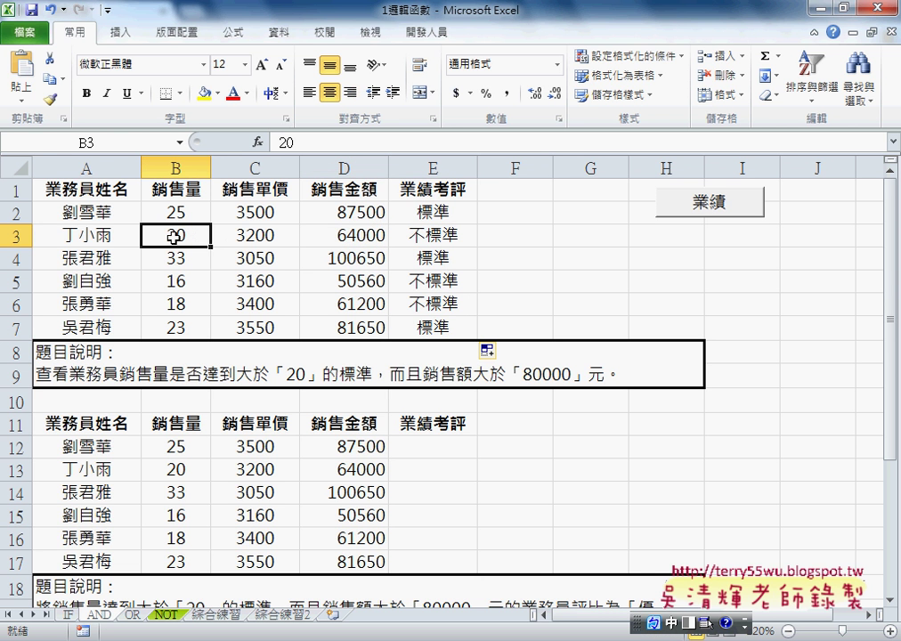
{"action": "left_click", "coordinate": [360, 236]}
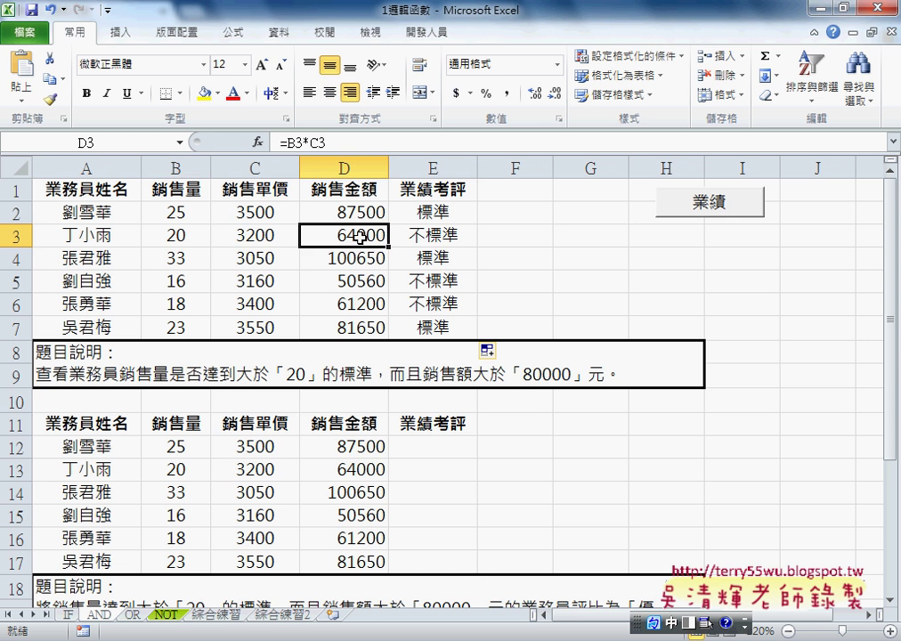
{"action": "left_click", "coordinate": [412, 237]}
{"action": "double_click", "coordinate": [363, 266]}
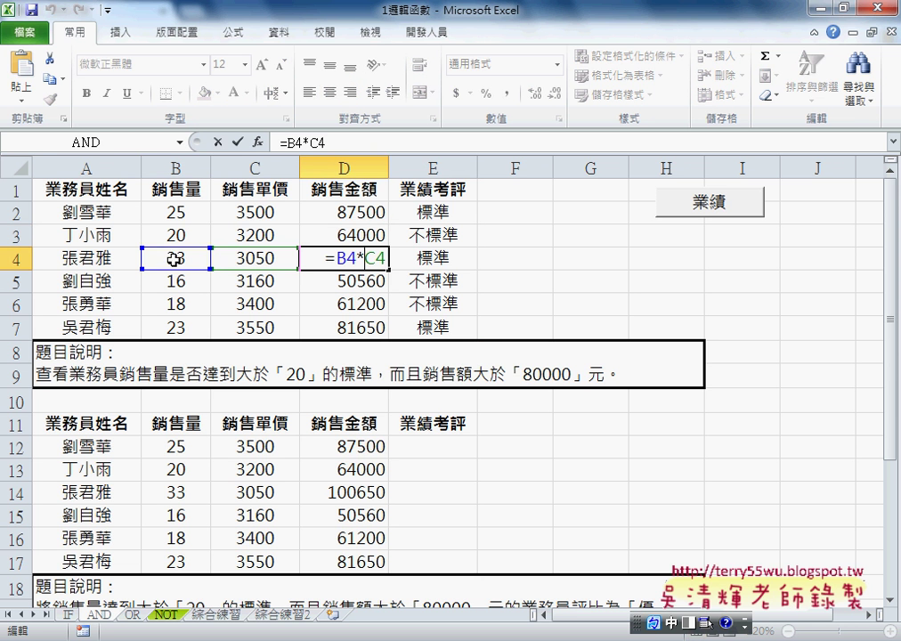
{"action": "left_click", "coordinate": [217, 142]}
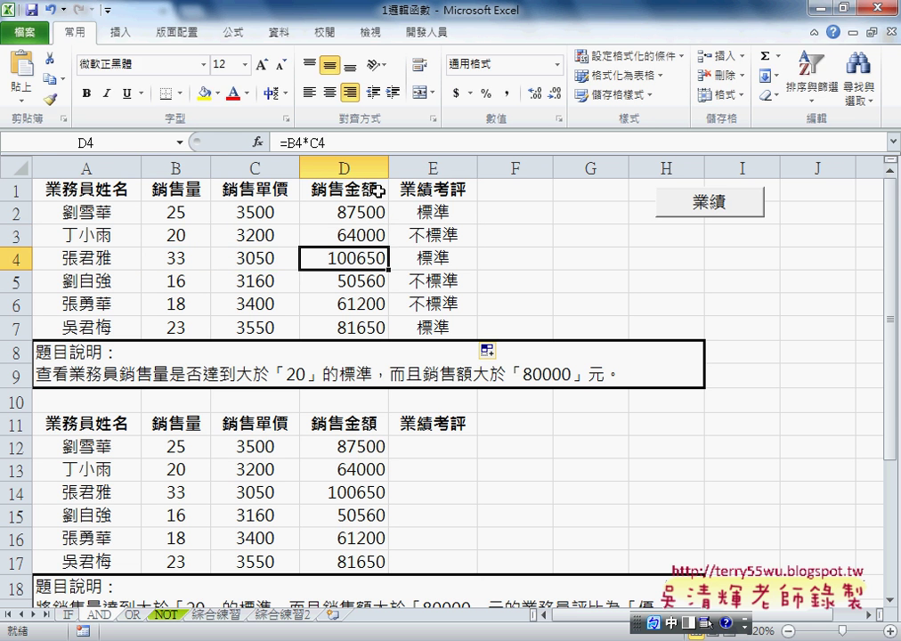
{"action": "left_click_drag", "start_coordinate": [418, 212], "coordinate": [434, 325]}
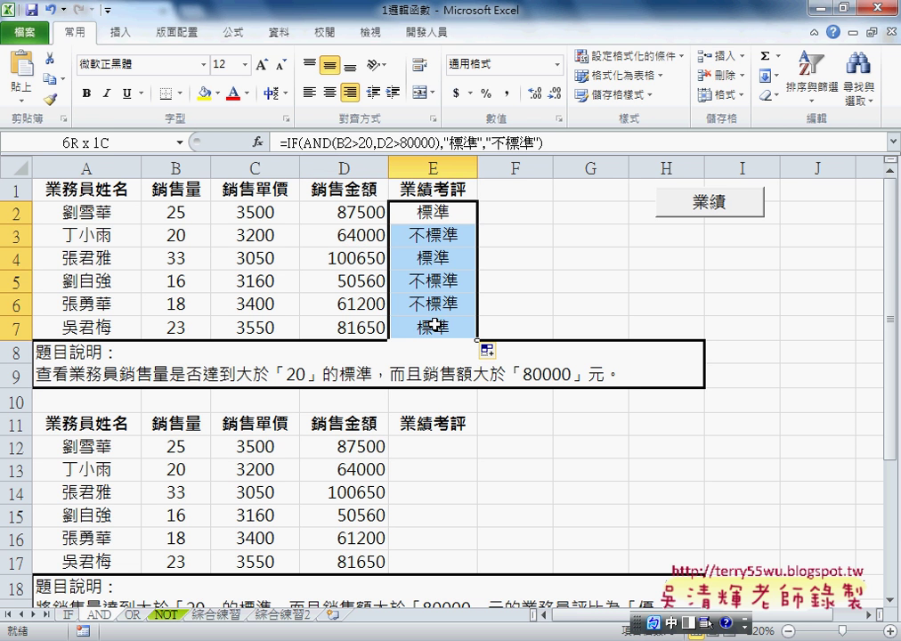
{"action": "left_click", "coordinate": [524, 188]}
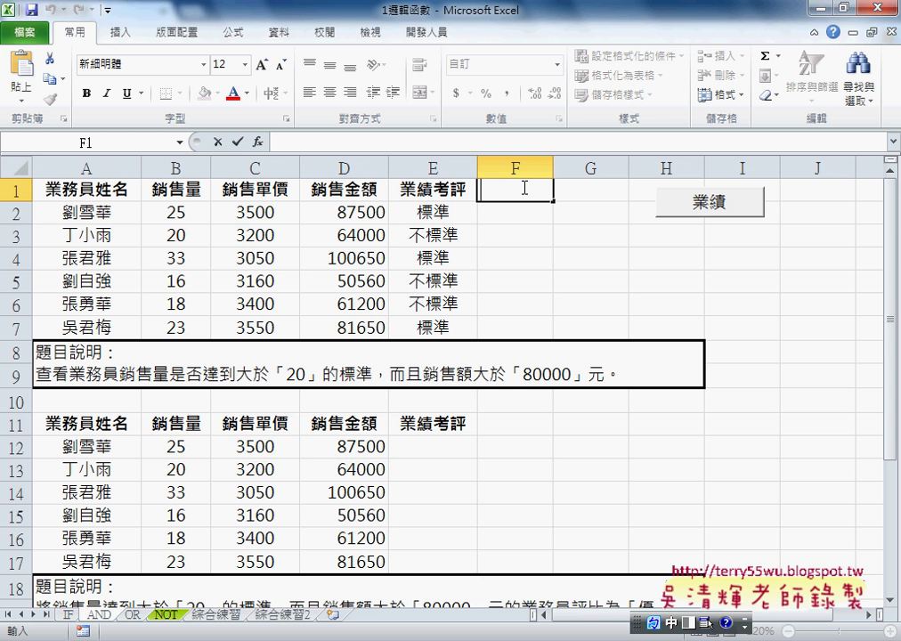
Enter the heading VBA in cell F1
{"action": "type", "text": "VBA"}
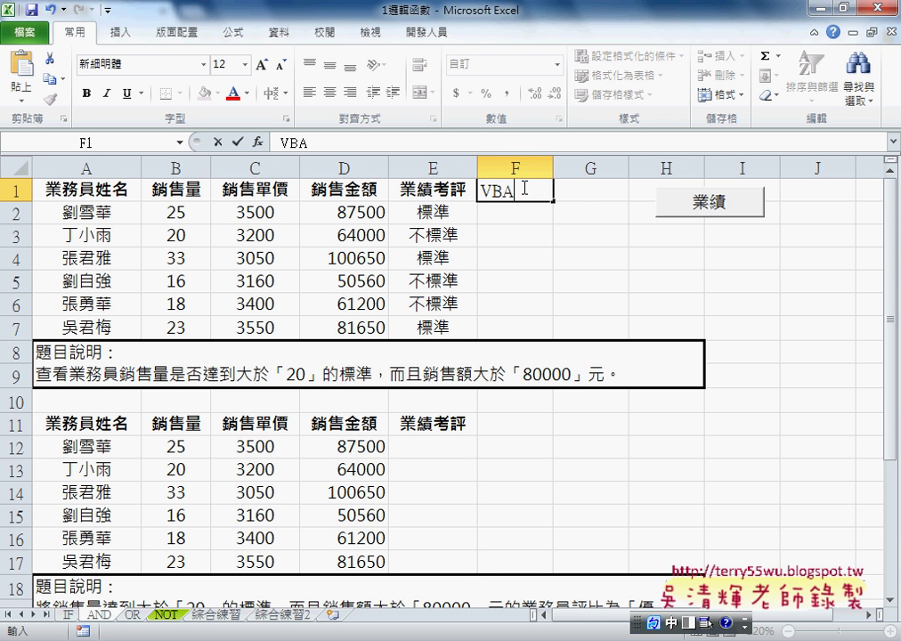
{"action": "left_click", "coordinate": [584, 189]}
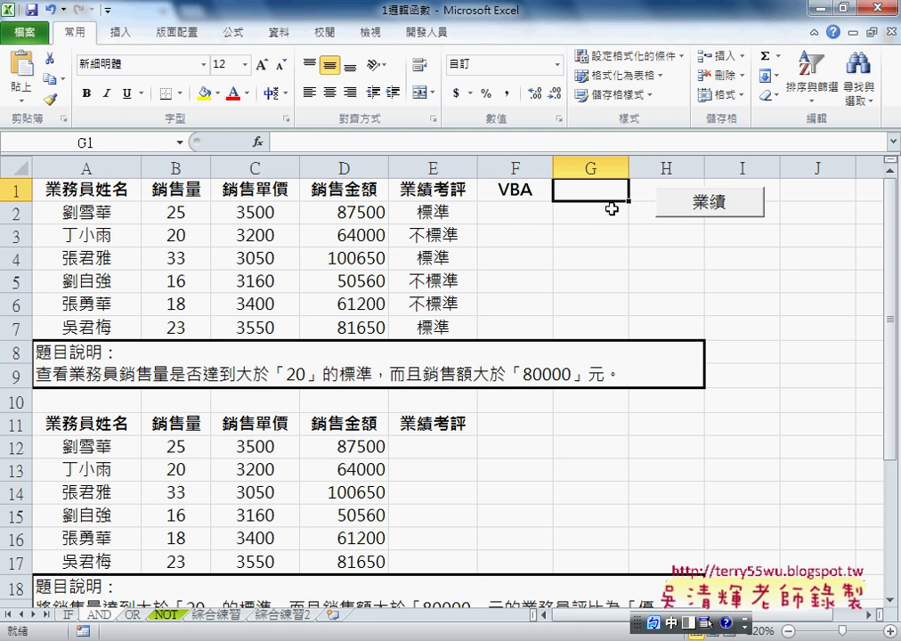
{"action": "left_click_drag", "start_coordinate": [508, 215], "coordinate": [507, 326]}
{"action": "left_click", "coordinate": [599, 189]}
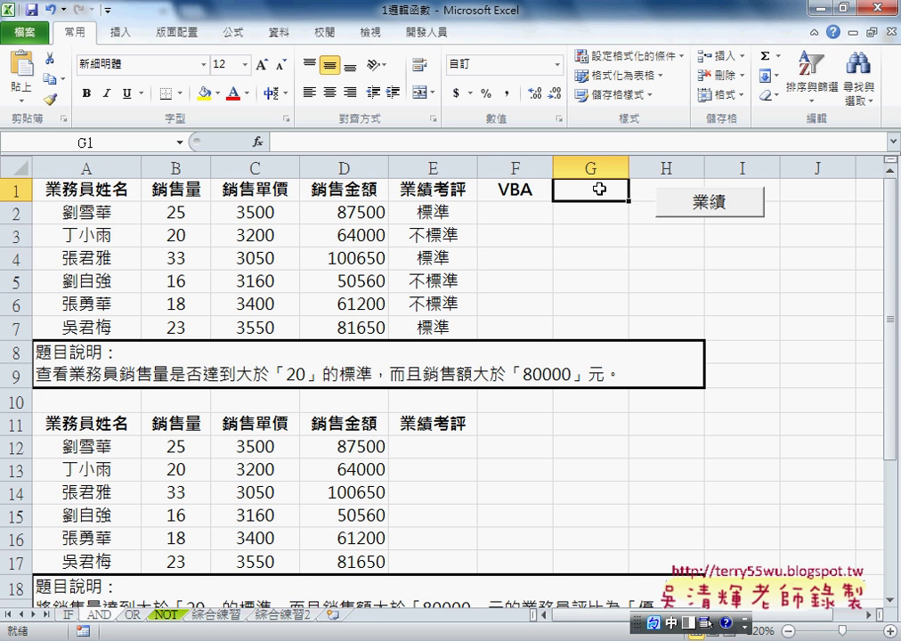